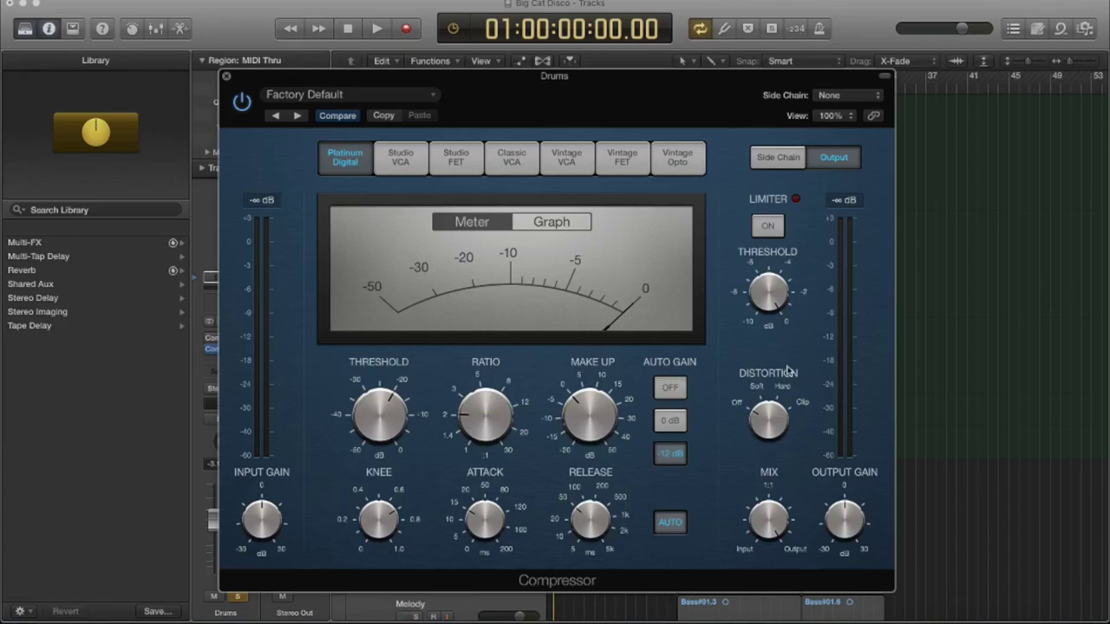
Move the Drums Compressor window to the right, uncovering the track list and mixer
mouse_move(360, 415)
drag(558, 87, 906, 111)
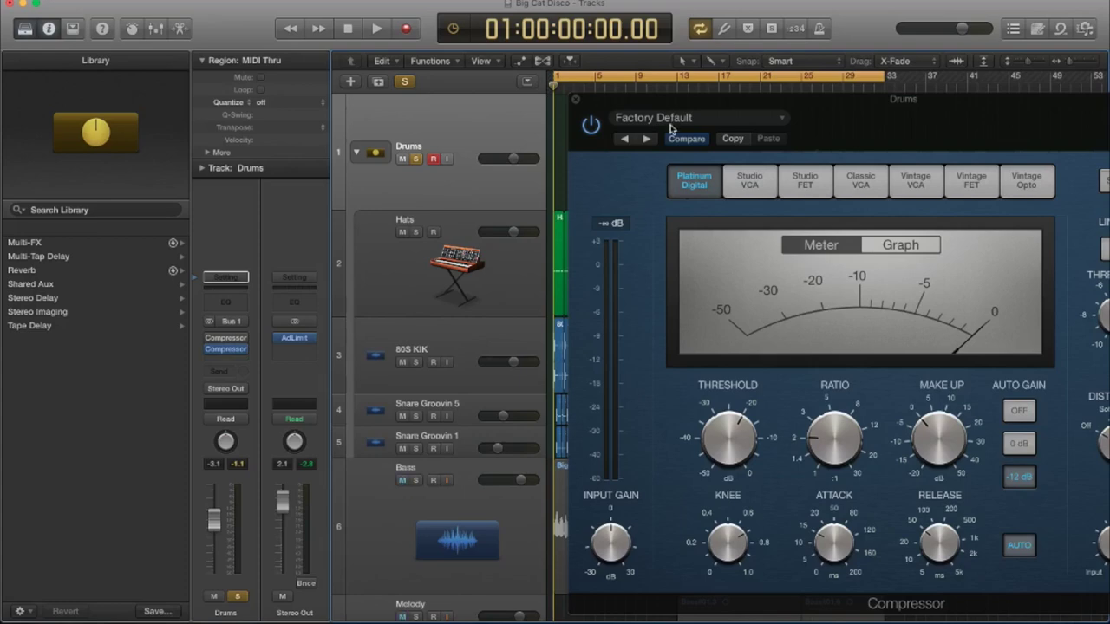
Reposition the Compressor window near the screen centre with a few small adjustments
drag(909, 115, 674, 133)
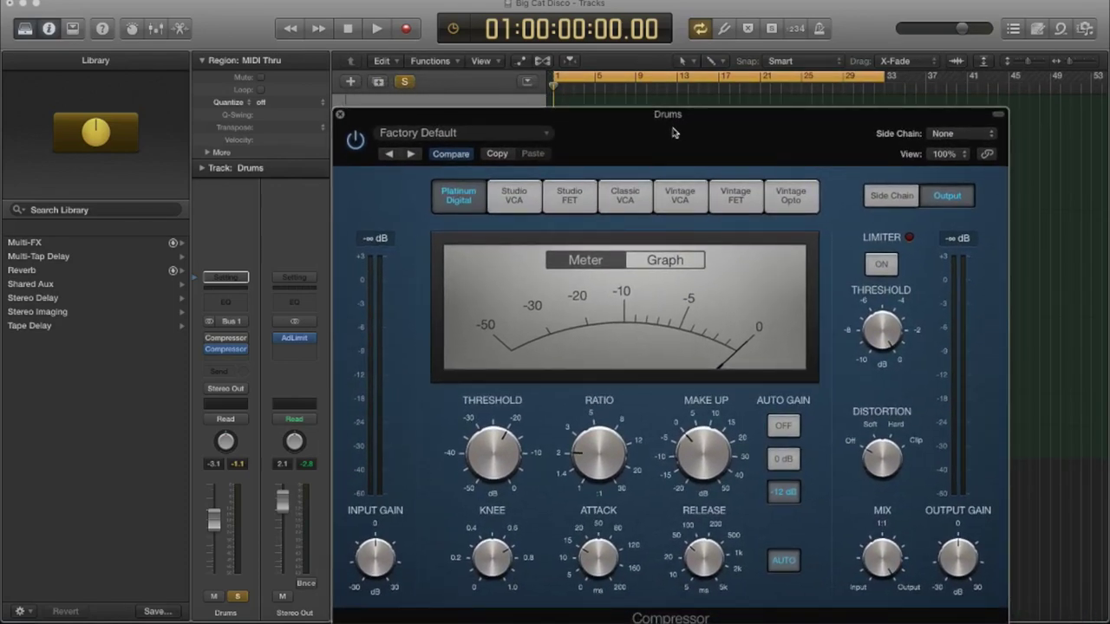
drag(674, 132, 711, 115)
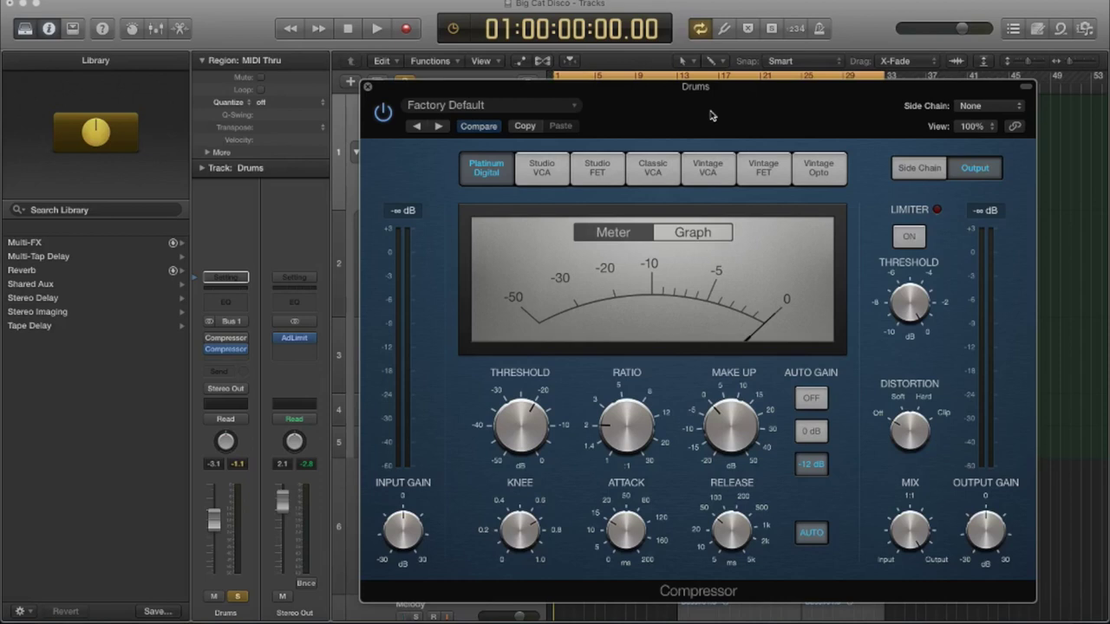
drag(711, 115, 636, 116)
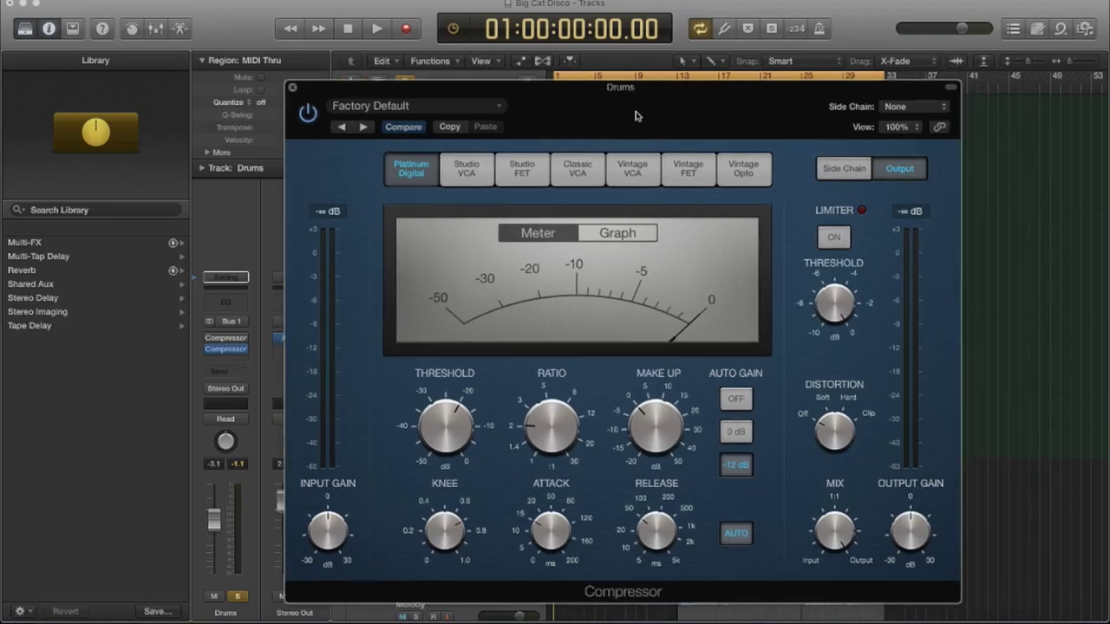
Start Big Cat Disco playing so the compressor meters show about -2.5 dB in and -5.2 dB out
key(space)
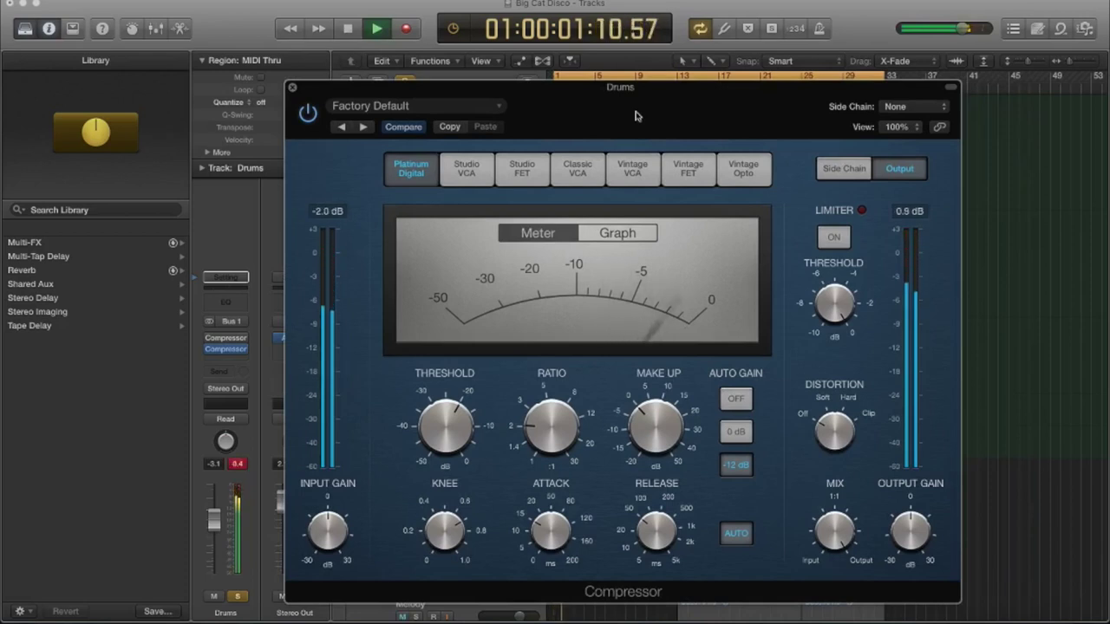
mouse_move(438, 369)
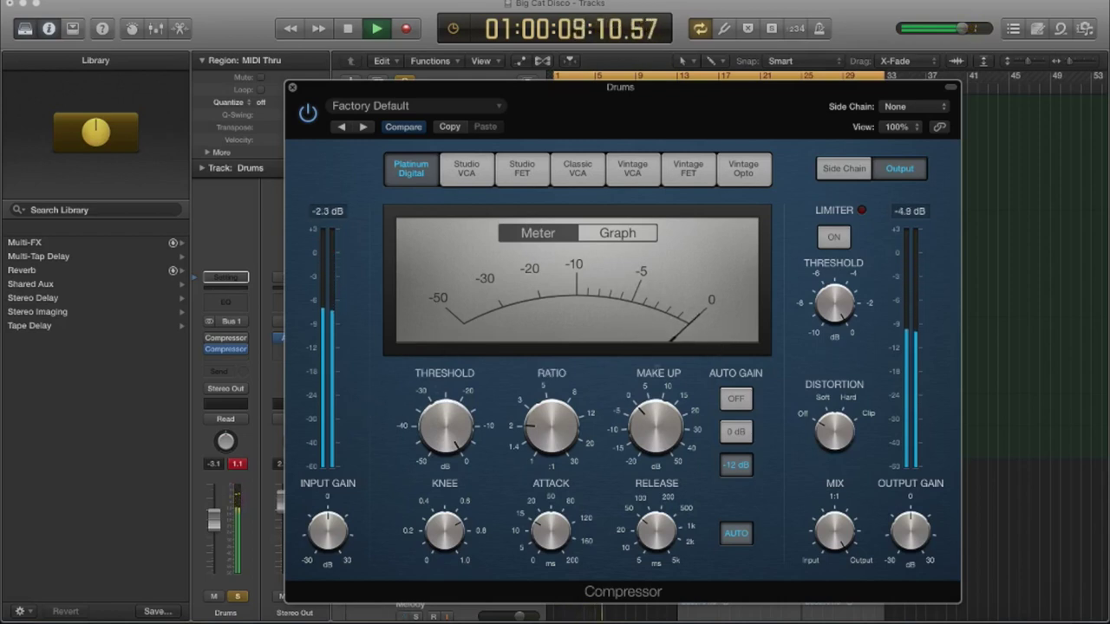
mouse_move(621, 383)
mouse_move(439, 411)
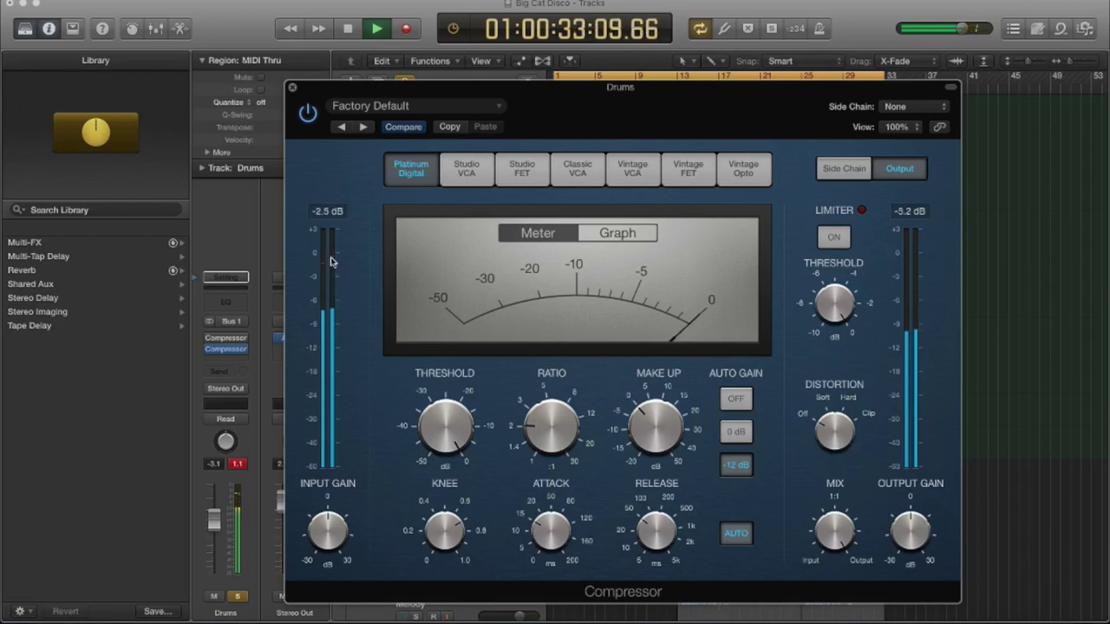
Lower the input gain to -1.0 dB and pull the threshold down to -14.6 dB
click(327, 531)
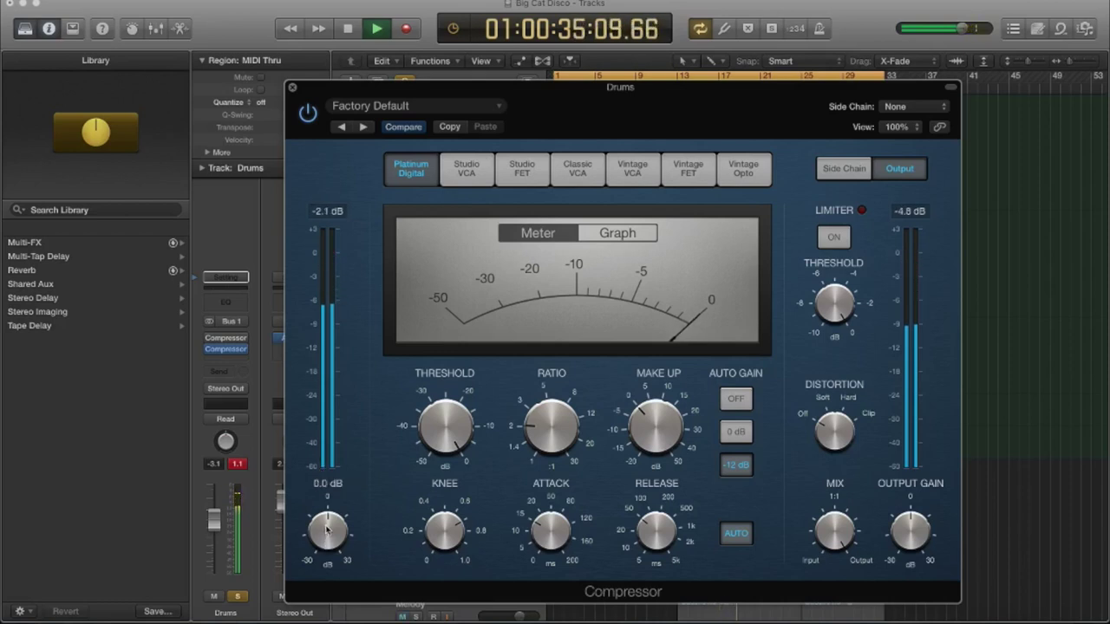
drag(327, 531, 325, 533)
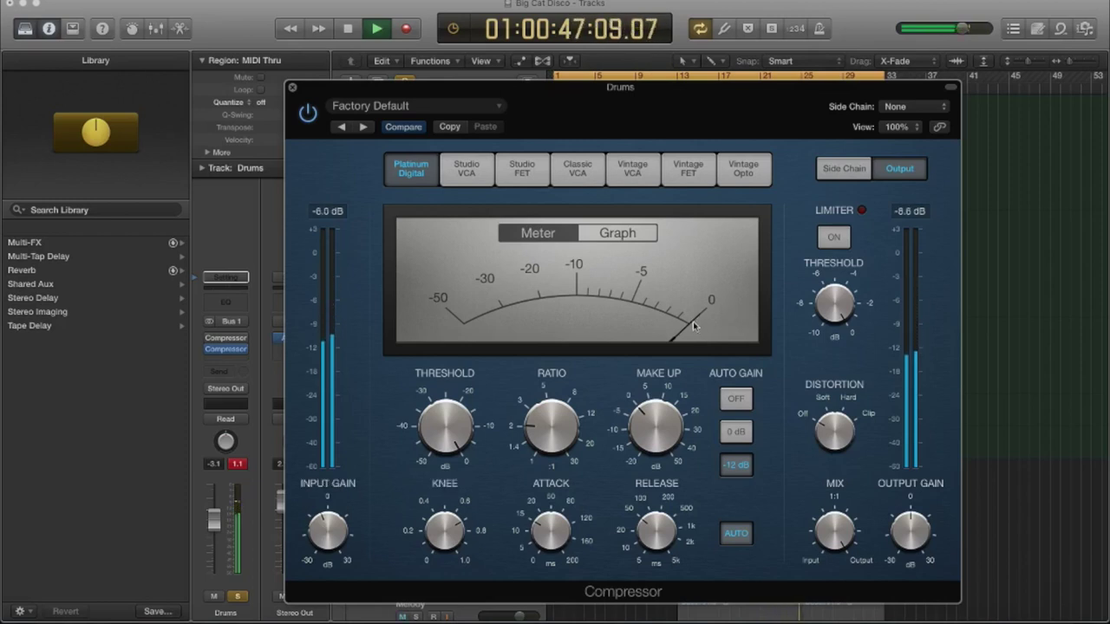
mouse_move(462, 448)
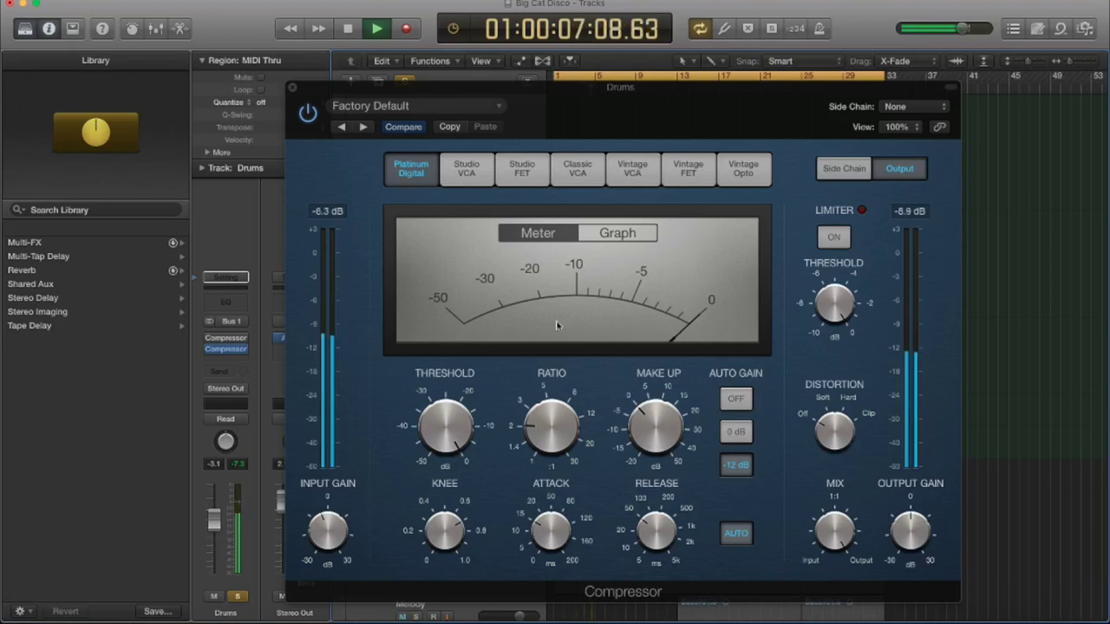
drag(439, 423, 440, 466)
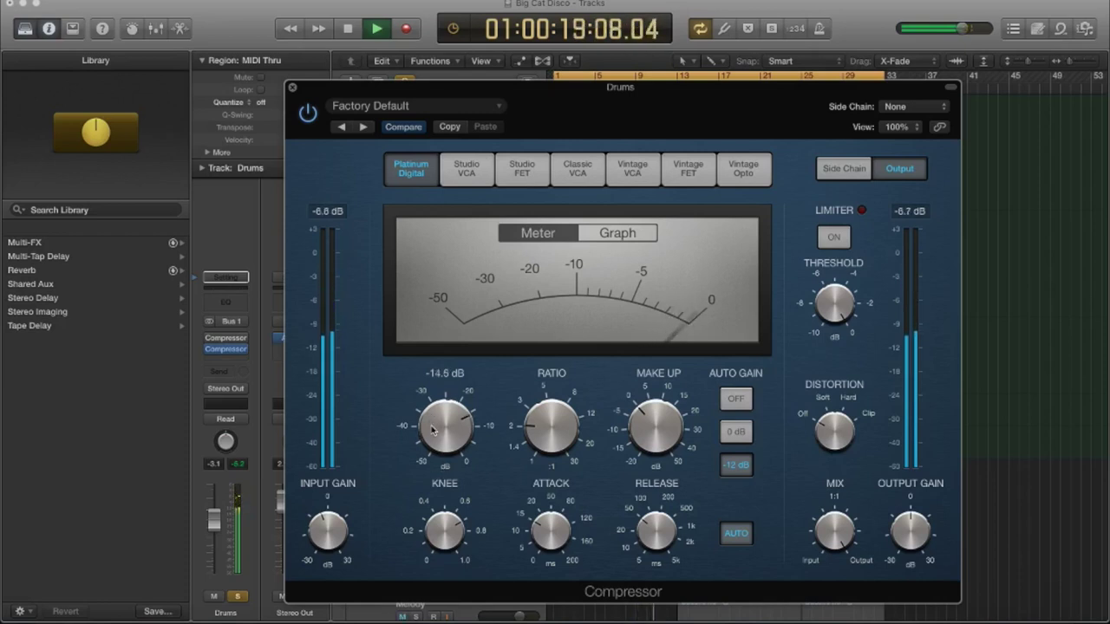
Pull the Drums compressor threshold further down, from -11.5 dB to about -19.5 dB
drag(432, 420, 435, 448)
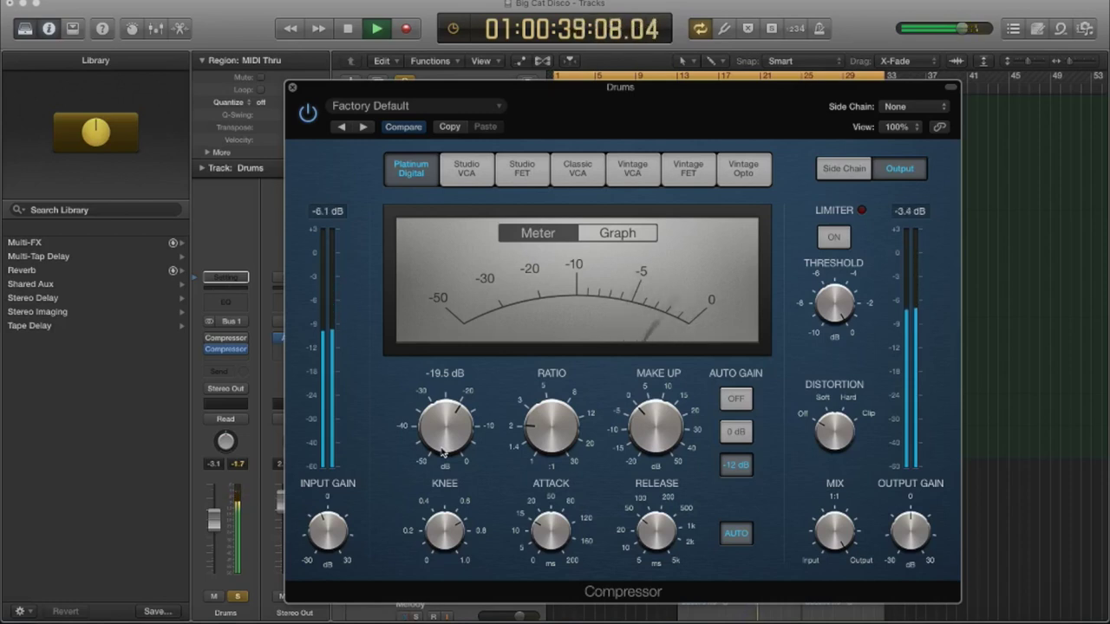
click(628, 230)
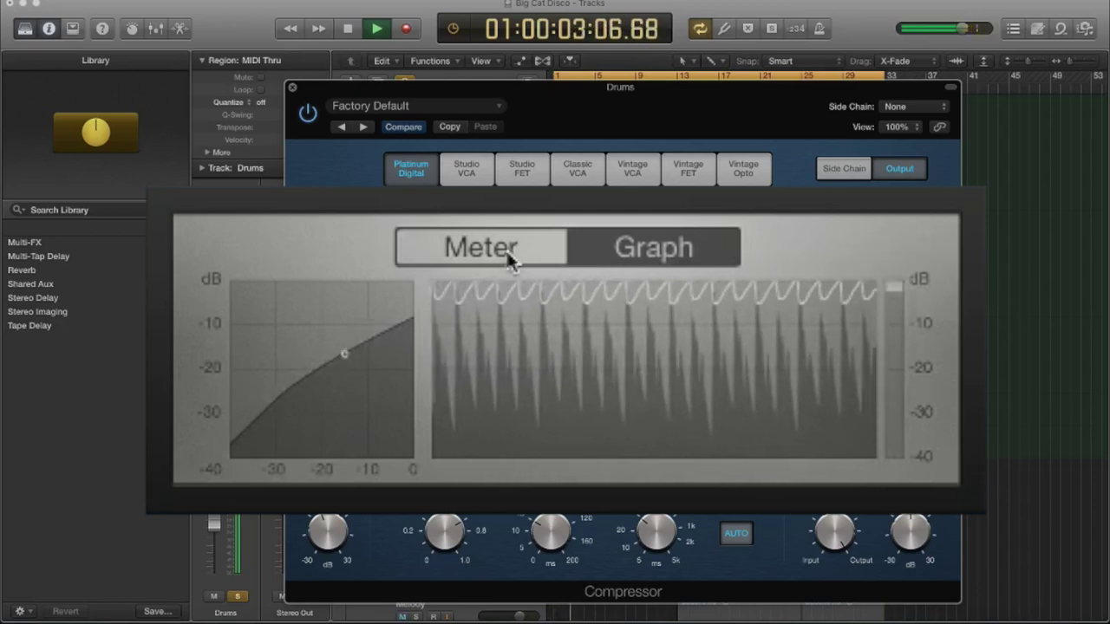
click(548, 236)
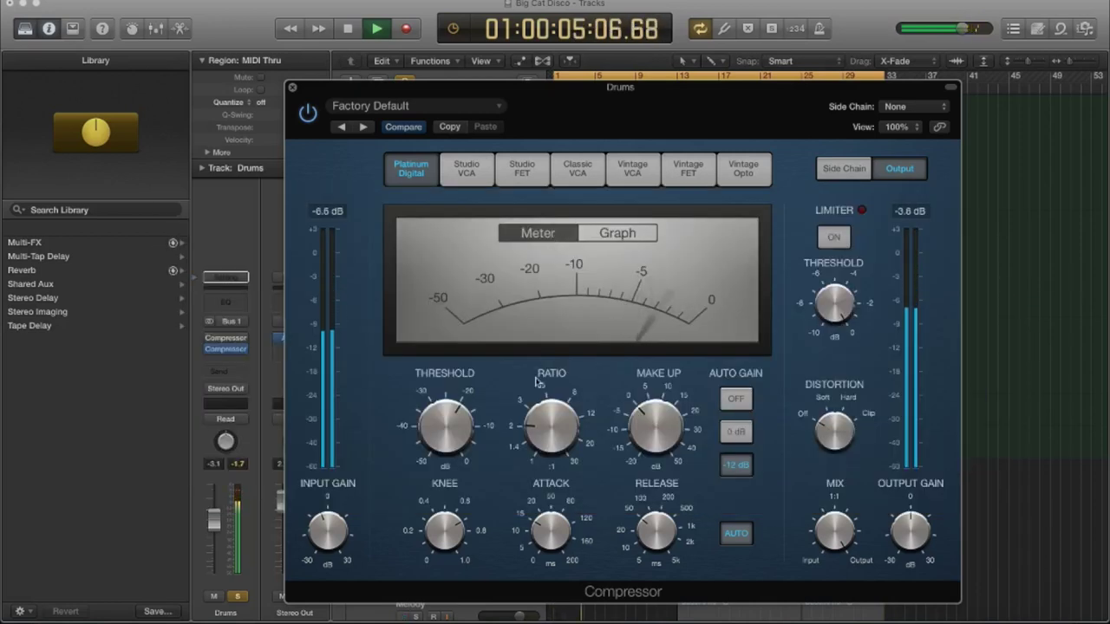
mouse_move(433, 425)
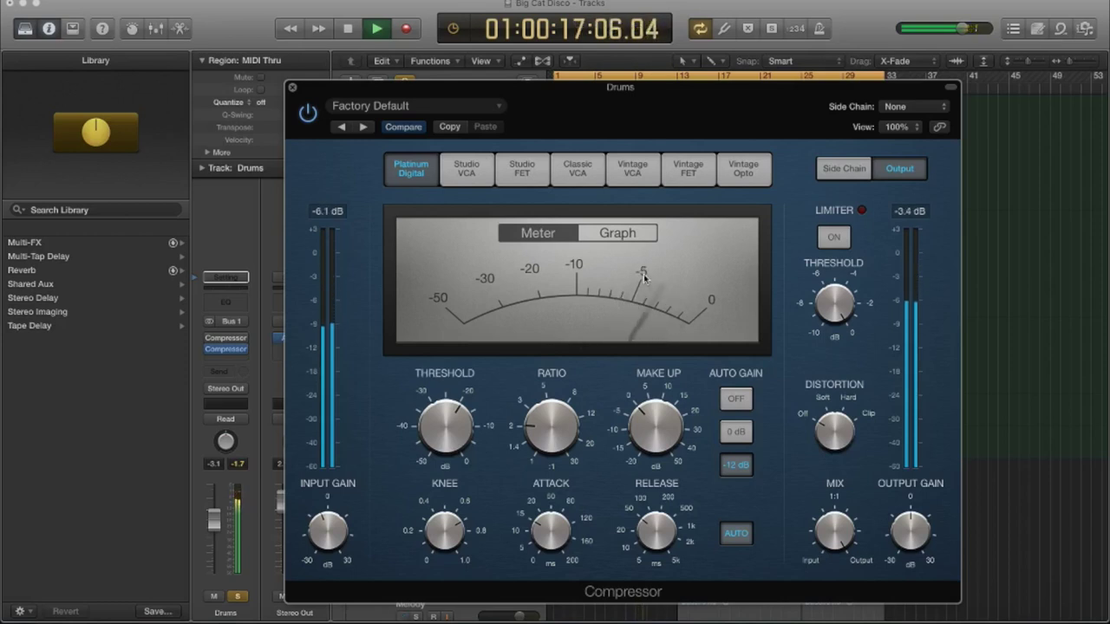
mouse_move(404, 391)
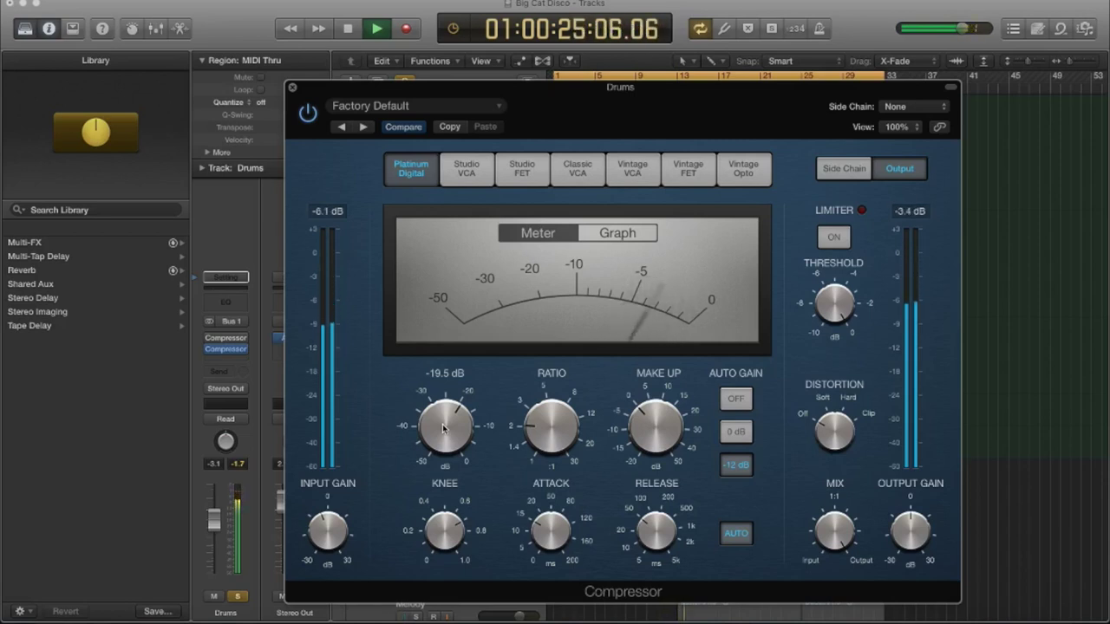
Drop the threshold to about -49.5 dB, raise playback volume, and cut output gain to -6 dB
drag(443, 428, 444, 539)
mouse_move(444, 539)
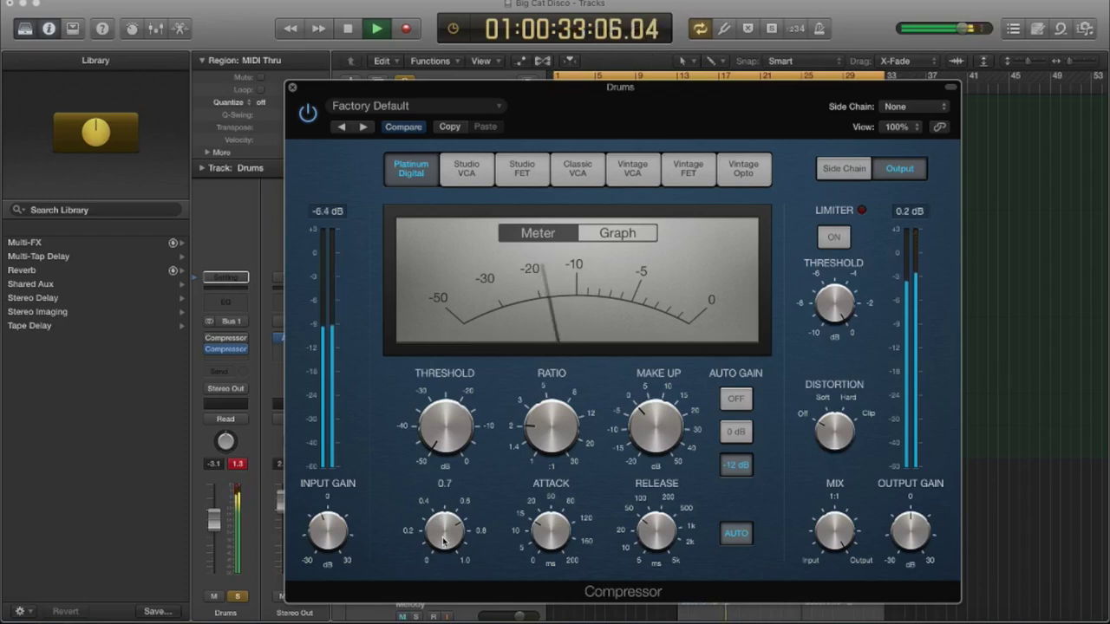
key(XF86AudioRaiseVolume)
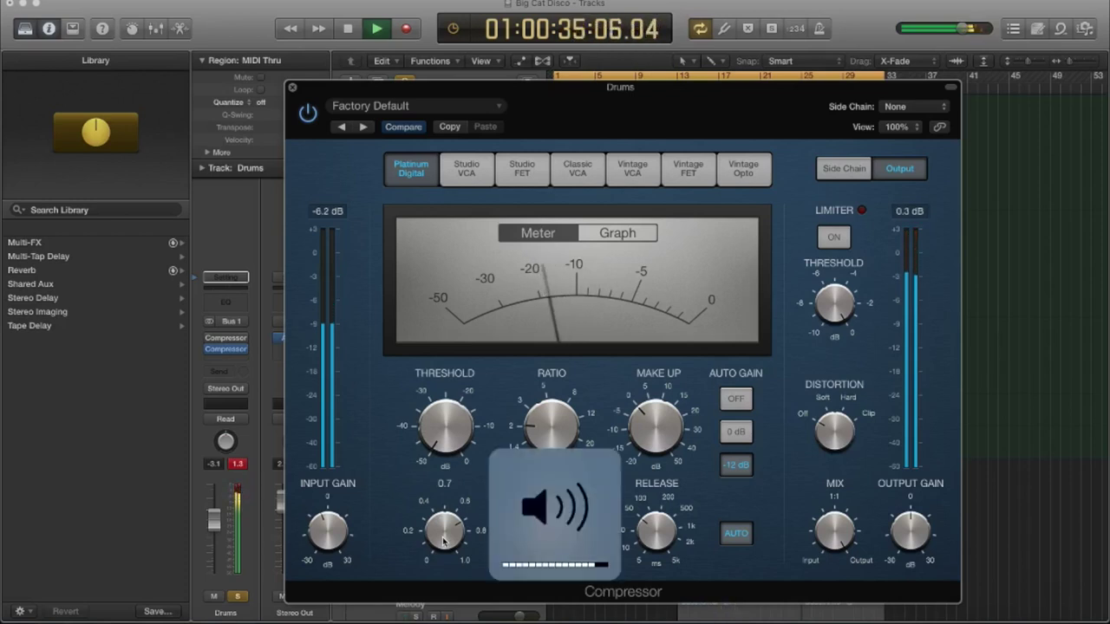
mouse_move(909, 525)
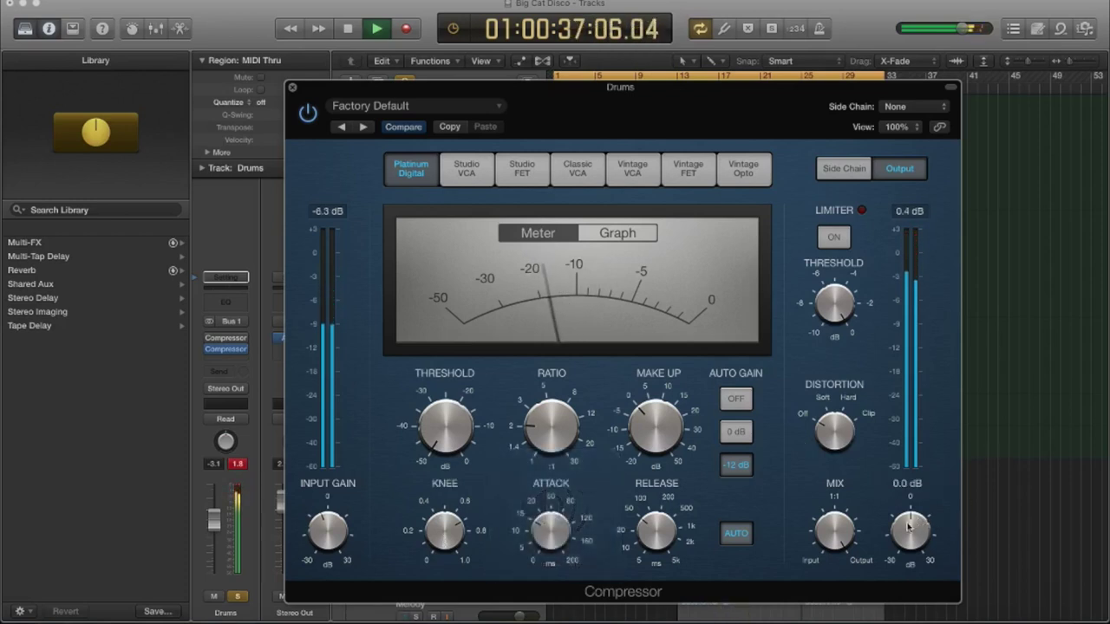
drag(909, 526, 905, 539)
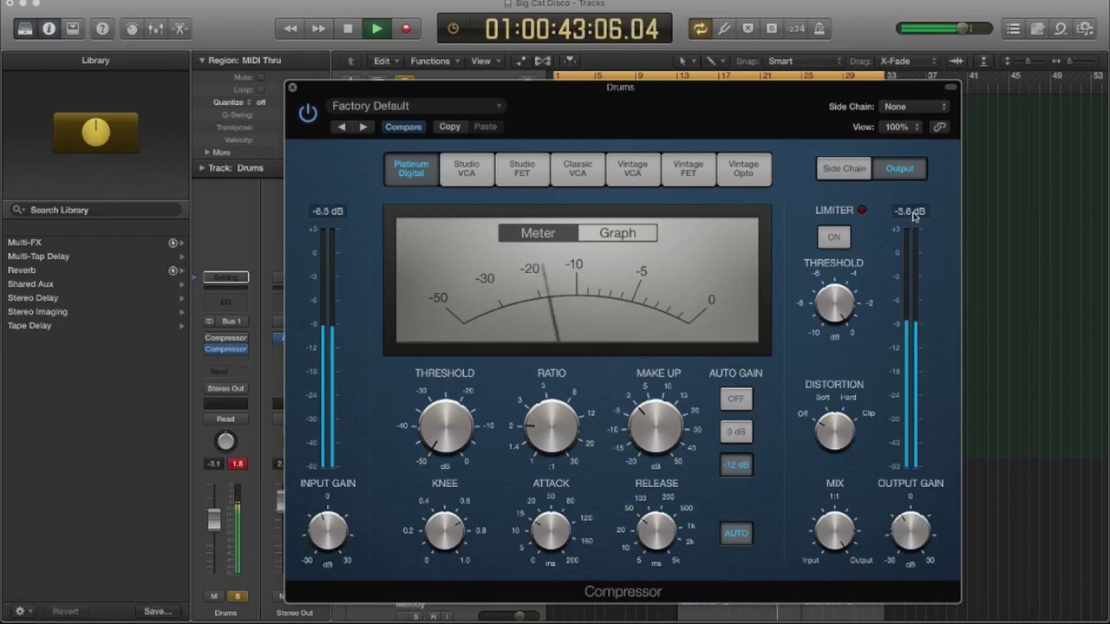
Scroll the Output Gain knob to settle it at -4.0 dB
mouse_move(899, 505)
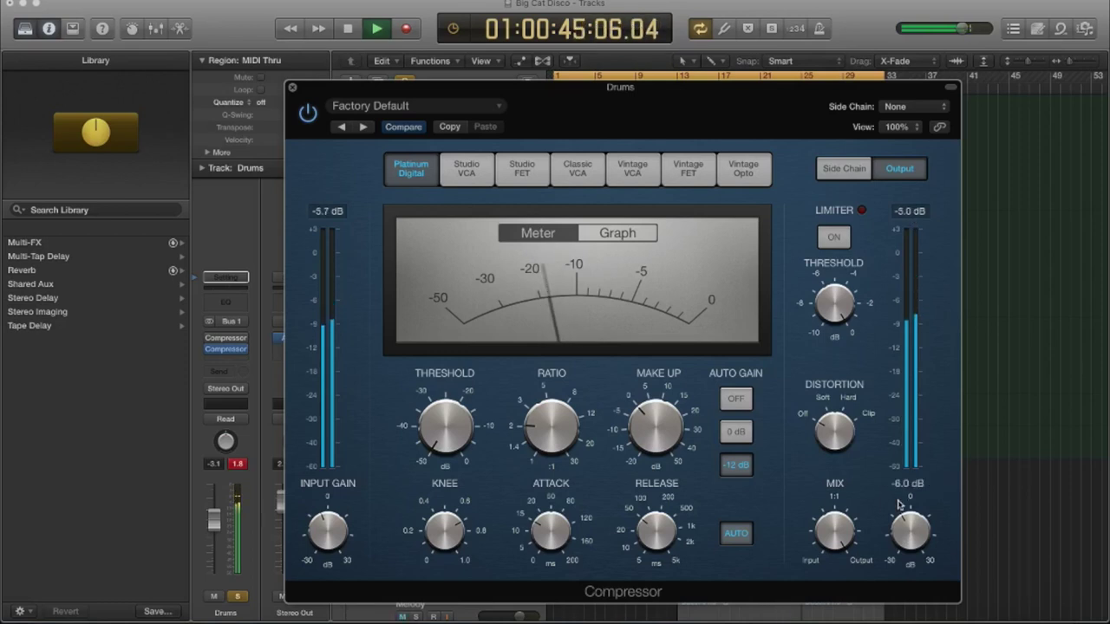
scroll(904, 520, up, 2)
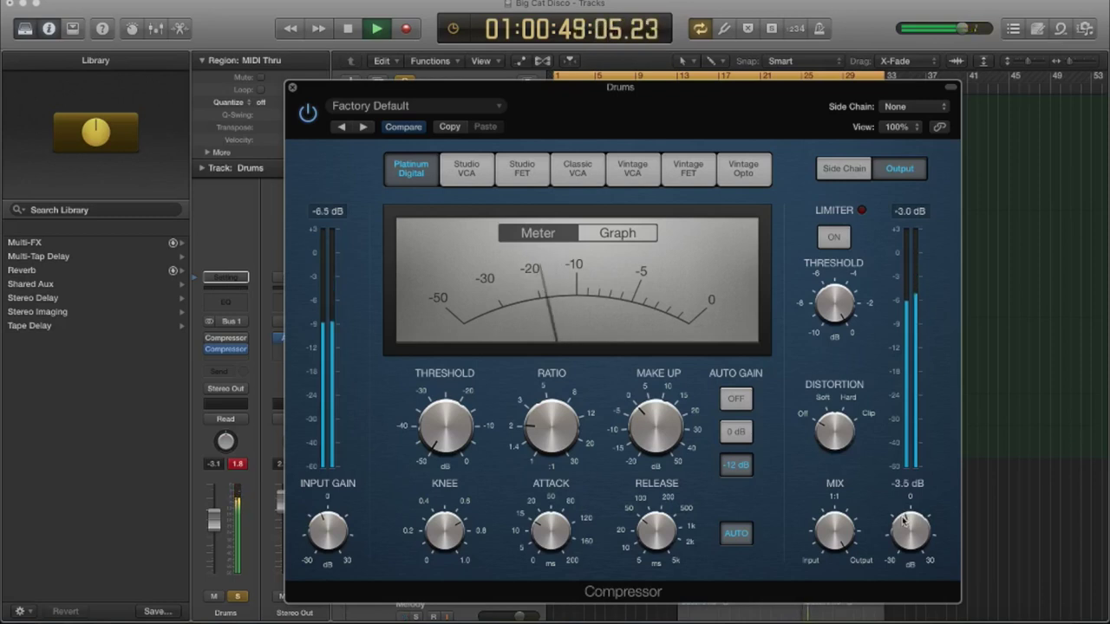
scroll(904, 520, down, 1)
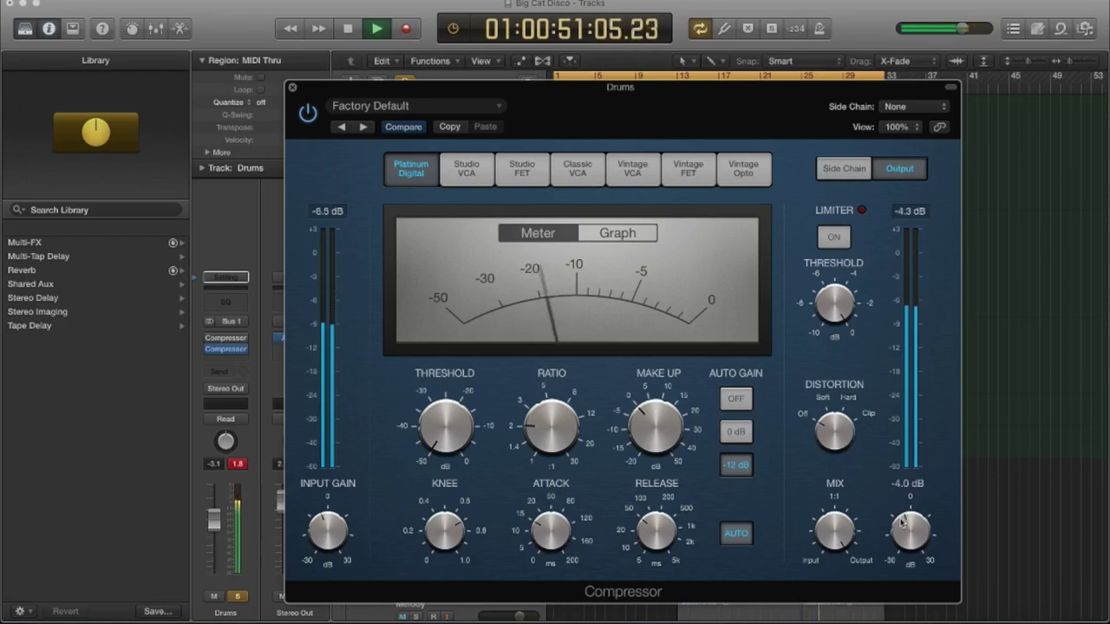
mouse_move(444, 434)
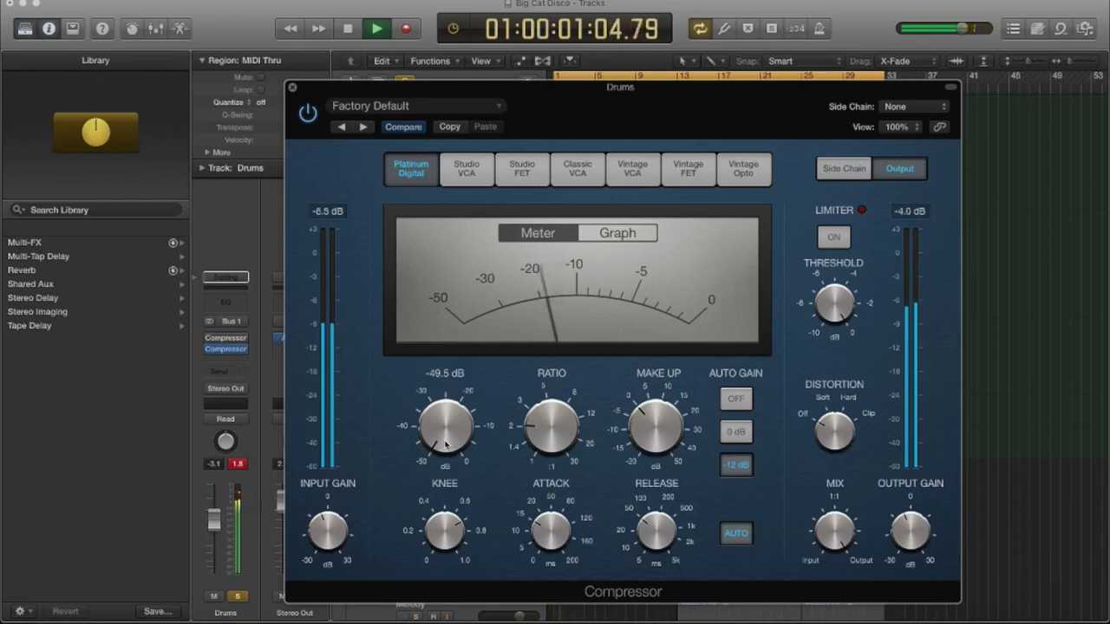
Sweep the threshold up to 0 dB, down to -50 dB, back to 0.0 dB, then stop playback
drag(445, 444, 478, 211)
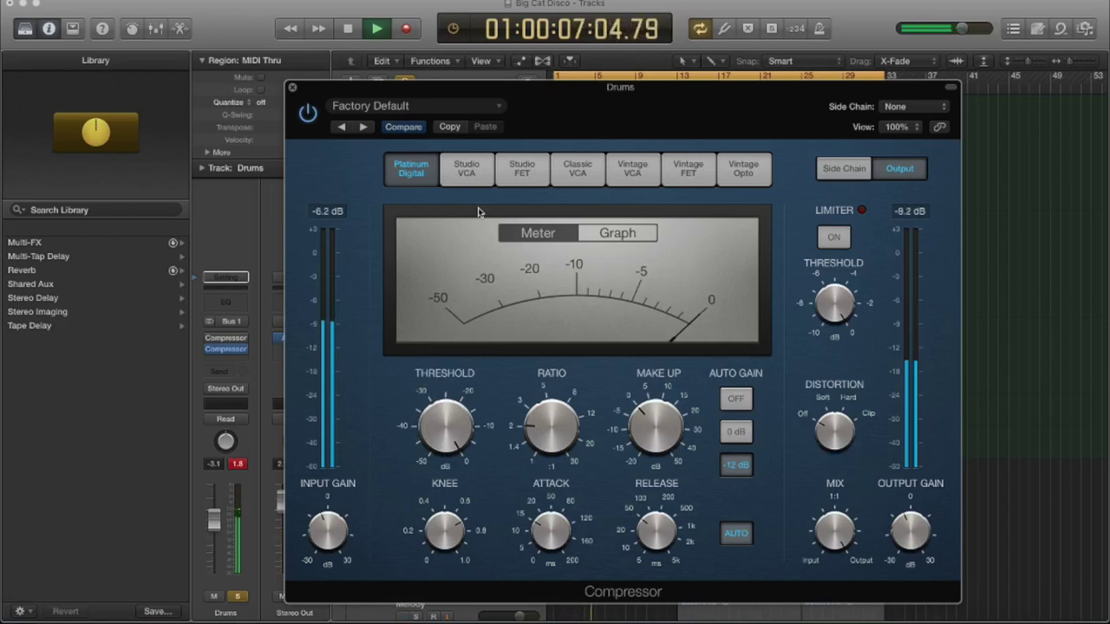
mouse_move(442, 437)
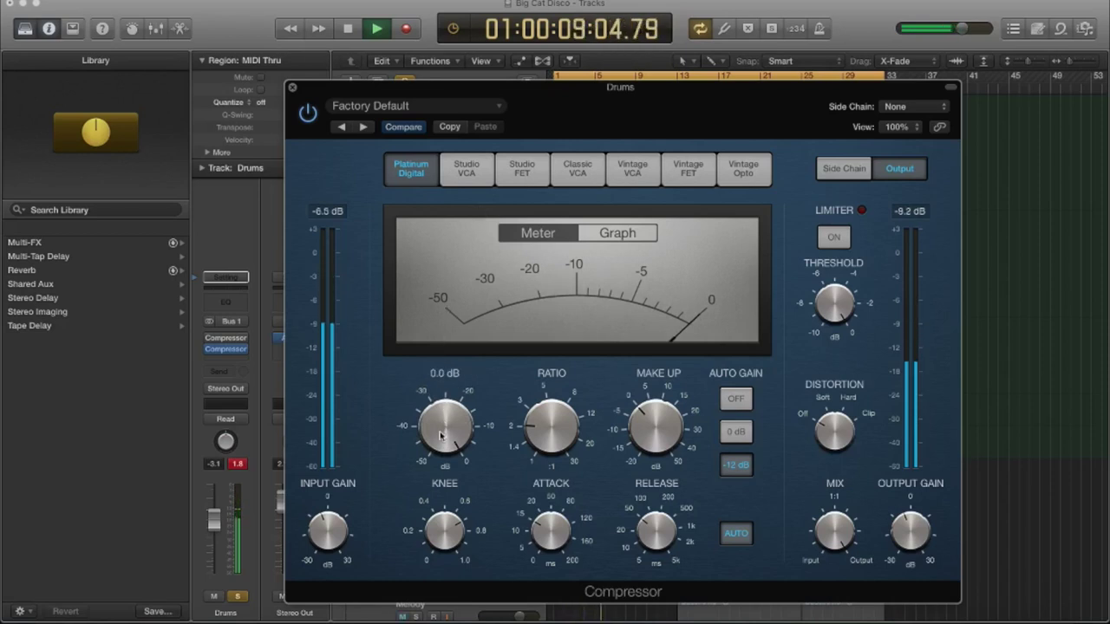
drag(442, 437, 437, 608)
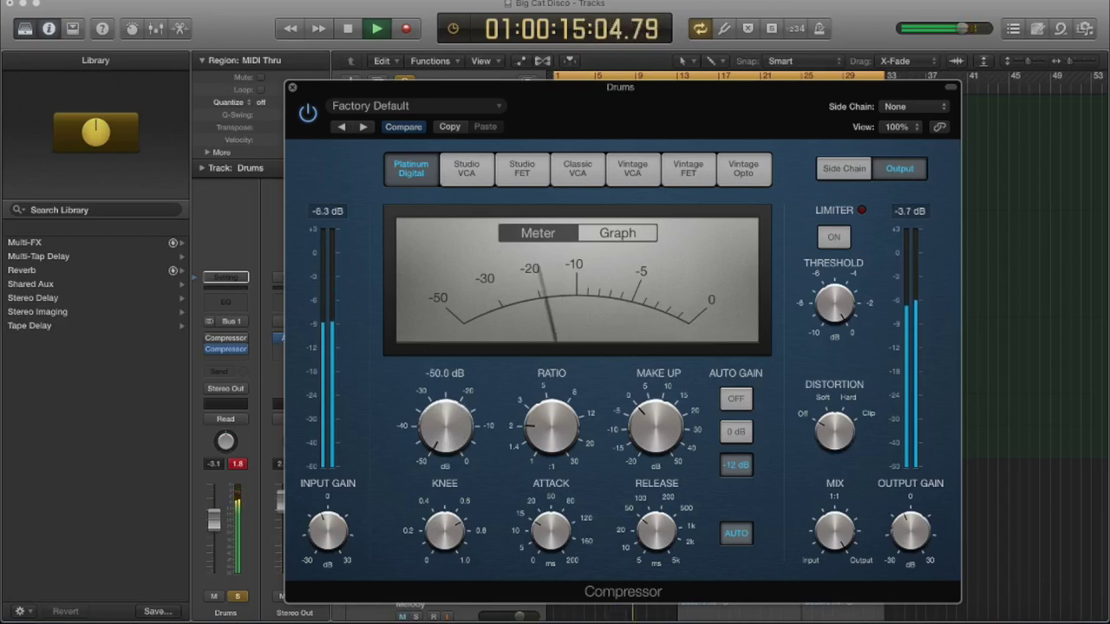
drag(420, 620, 422, 436)
key(space)
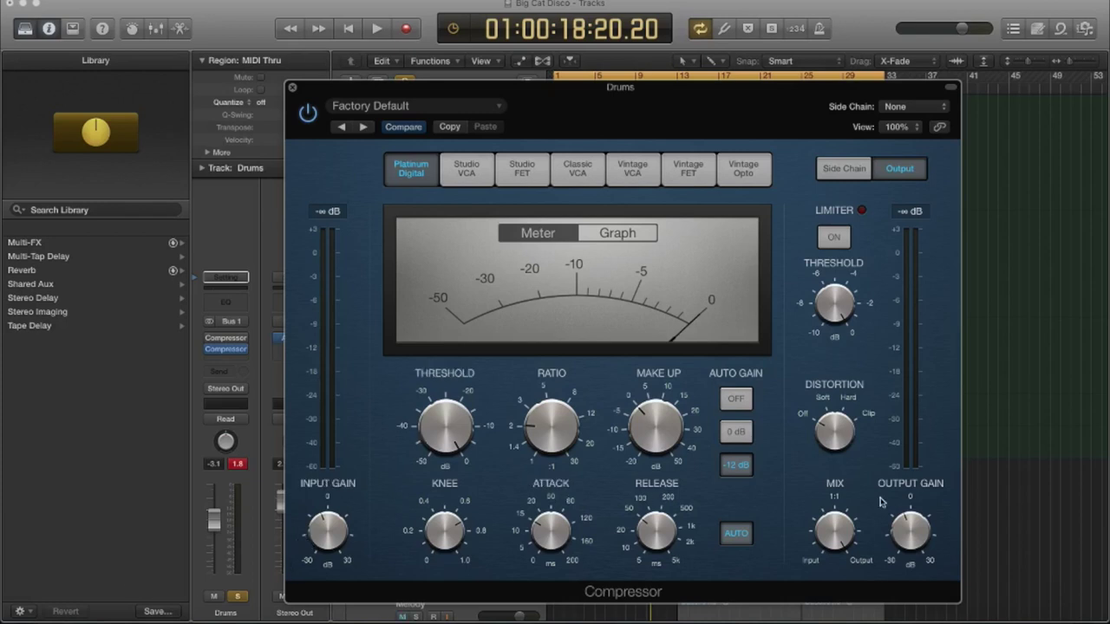
Read the Ratio knob's current setting of about 2.1:1
mouse_move(905, 524)
mouse_move(546, 443)
Raise the ratio to 5:1, then to 30:1, then bring it back down to about 2:1
drag(546, 443, 552, 393)
mouse_move(554, 431)
drag(553, 431, 583, 357)
drag(540, 432, 535, 562)
drag(555, 430, 540, 447)
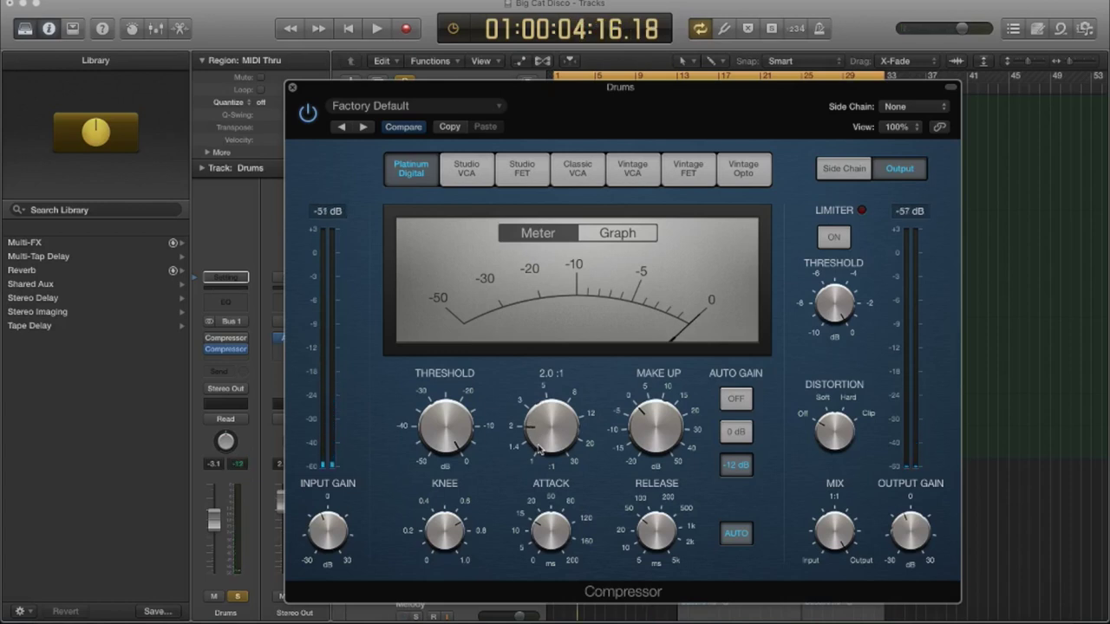
Play the song from the start, lower the threshold to -6 dB, and switch the display to Graph view
key(space)
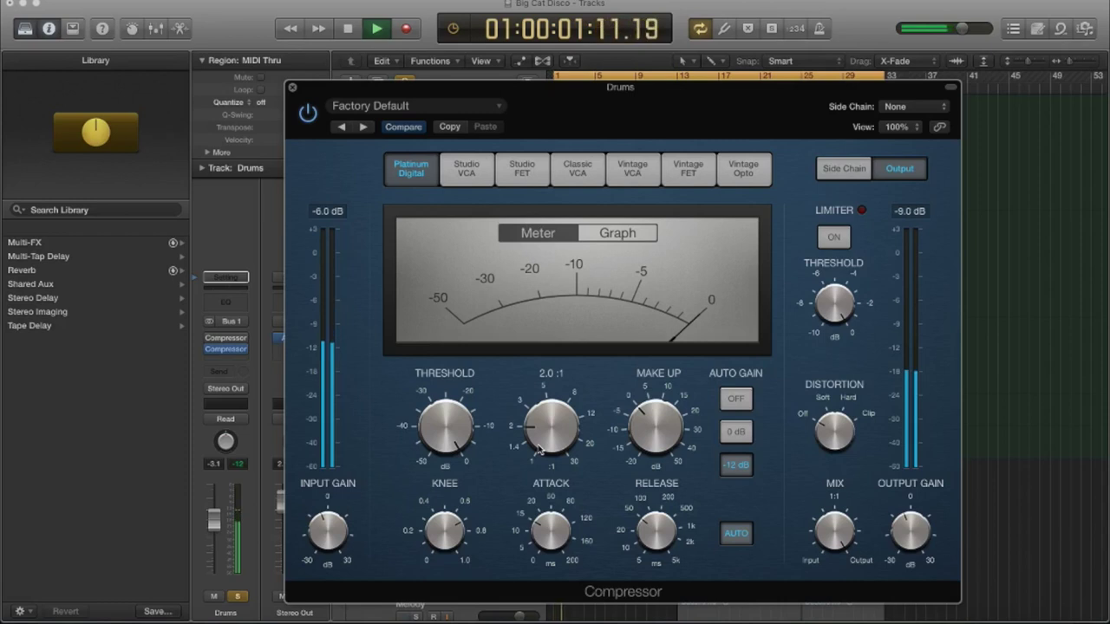
mouse_move(445, 436)
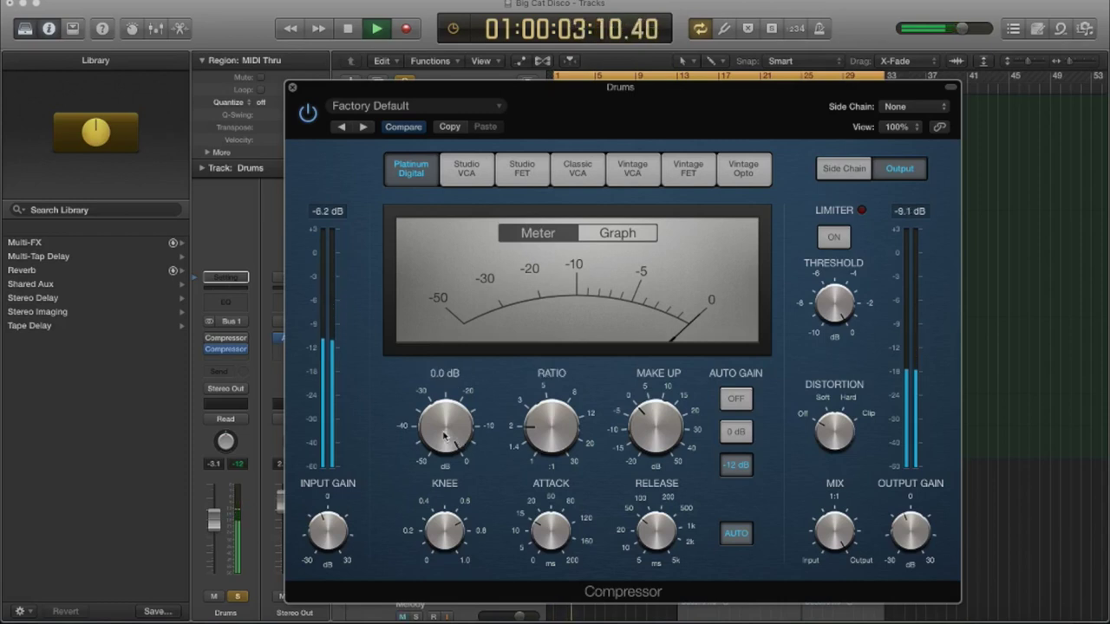
drag(444, 436, 439, 500)
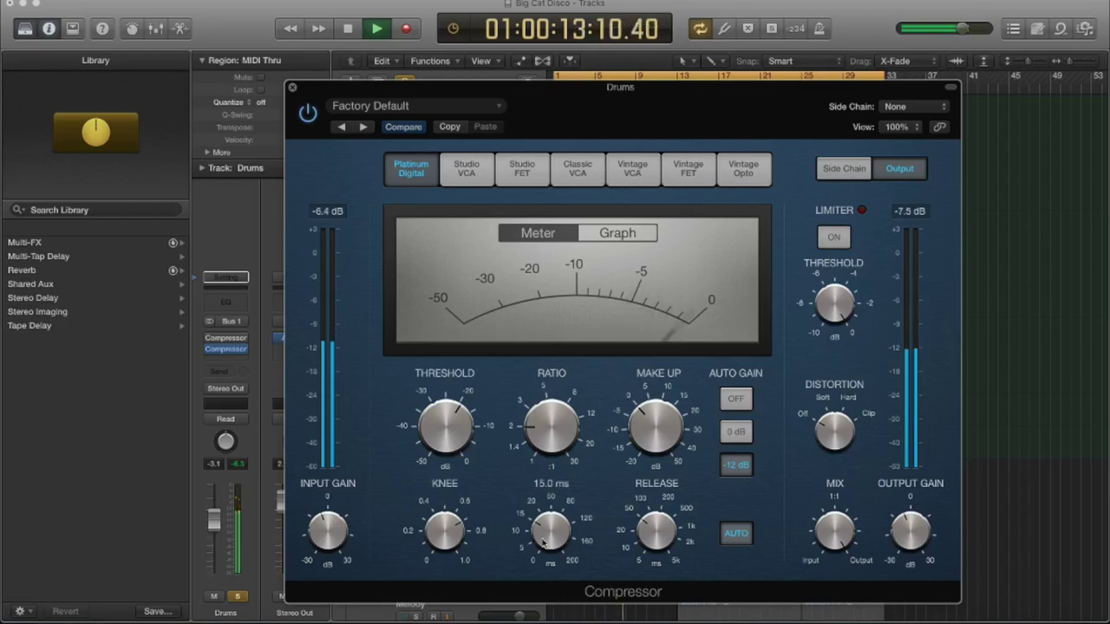
click(603, 234)
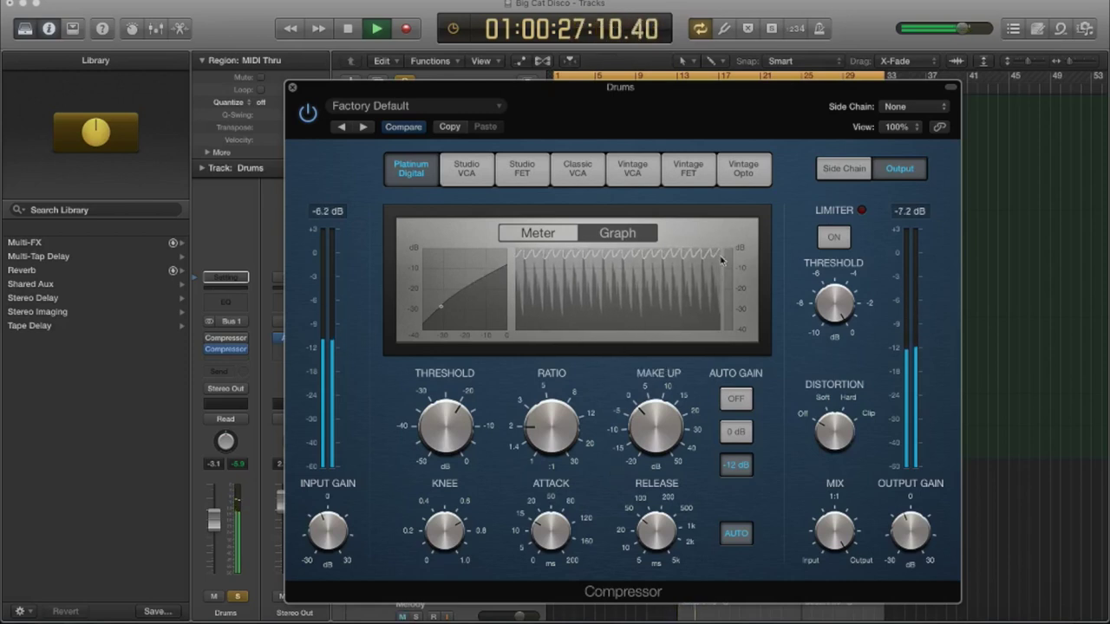
mouse_move(535, 435)
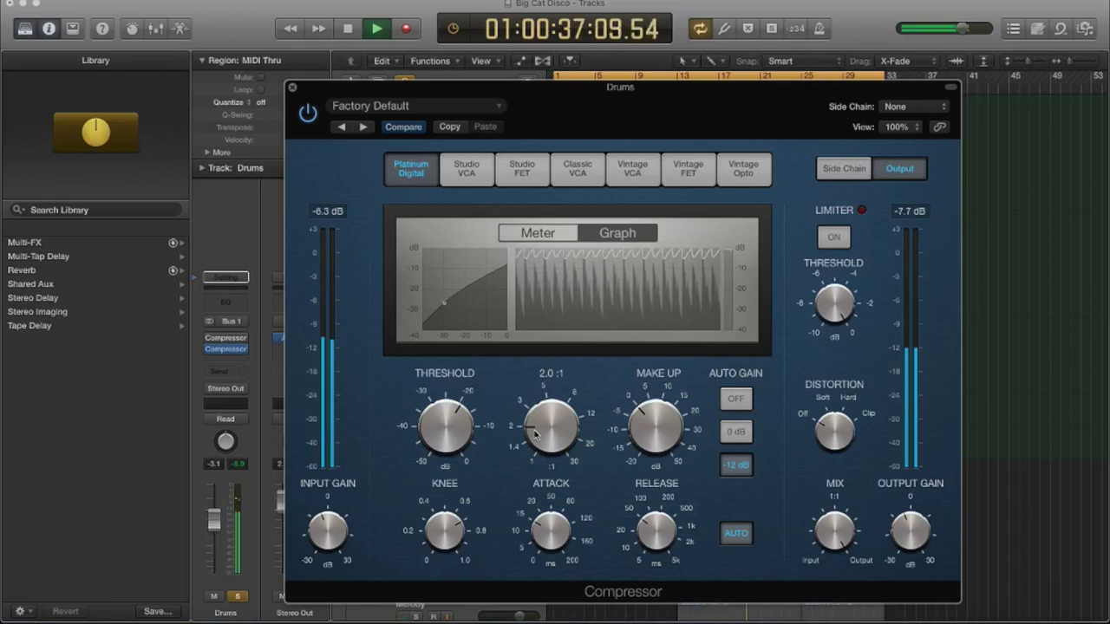
Sweep the ratio up to 4.4:1, back down to 2.2:1, then settle around 4.8:1
drag(536, 433, 533, 384)
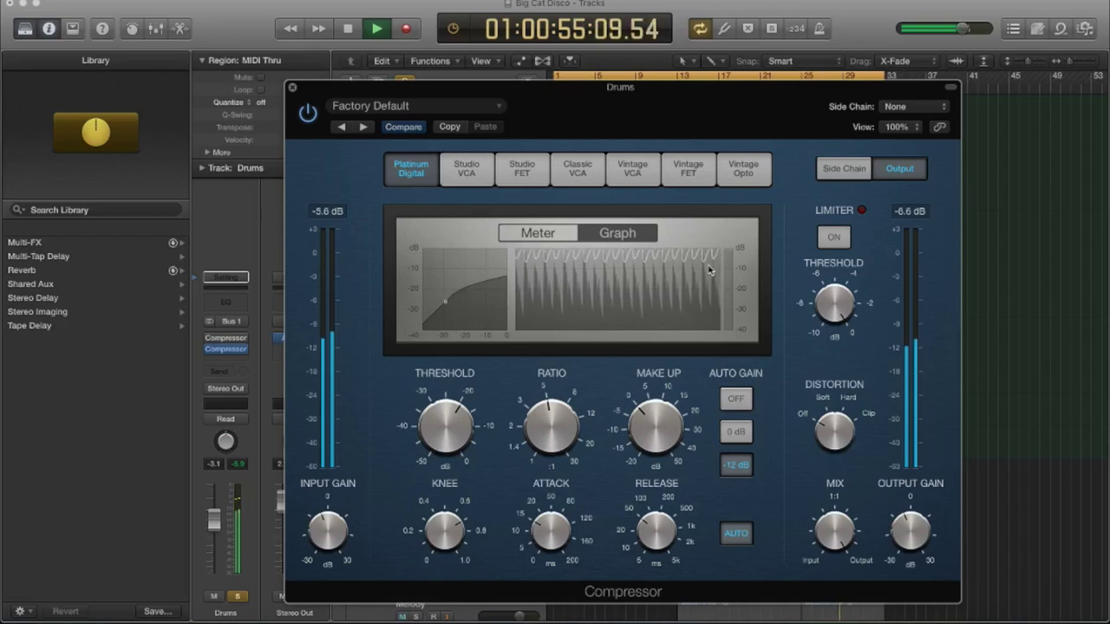
mouse_move(553, 418)
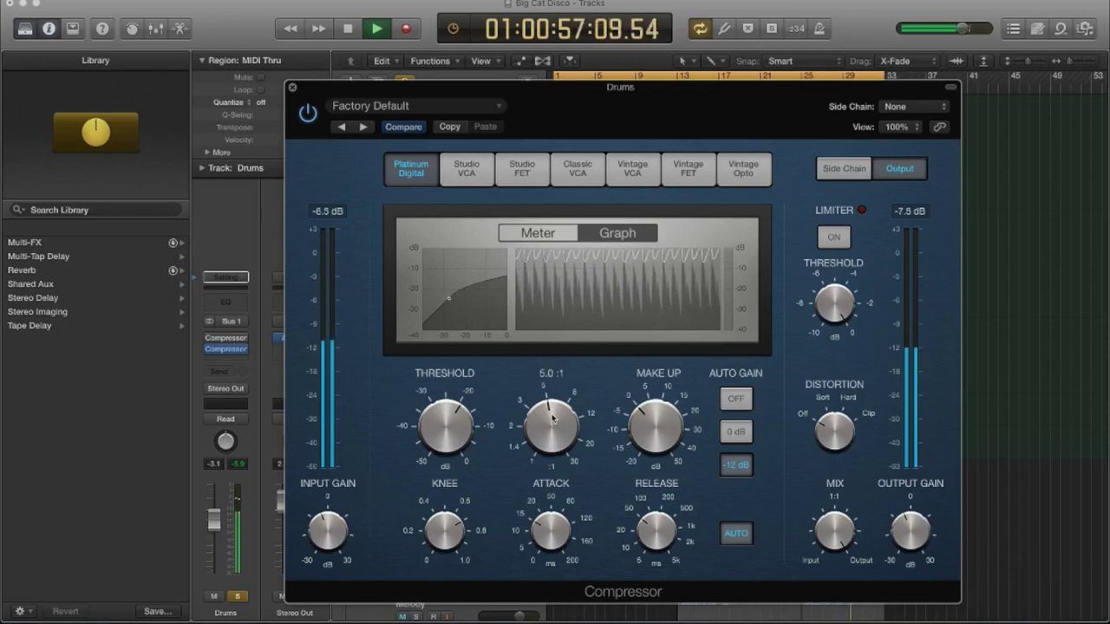
drag(552, 418, 528, 469)
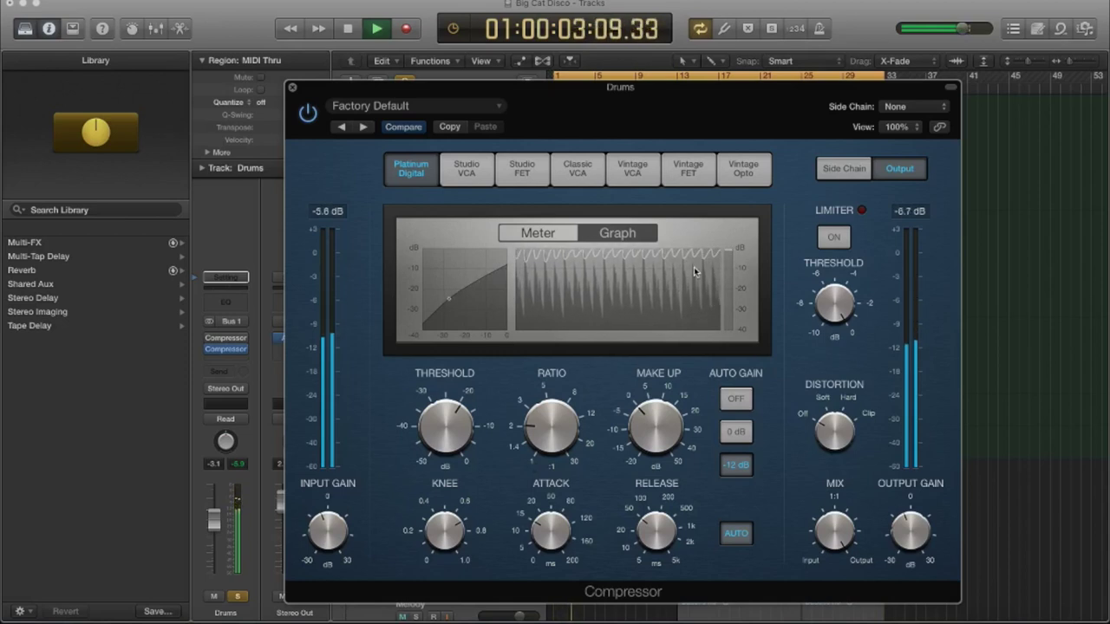
mouse_move(549, 433)
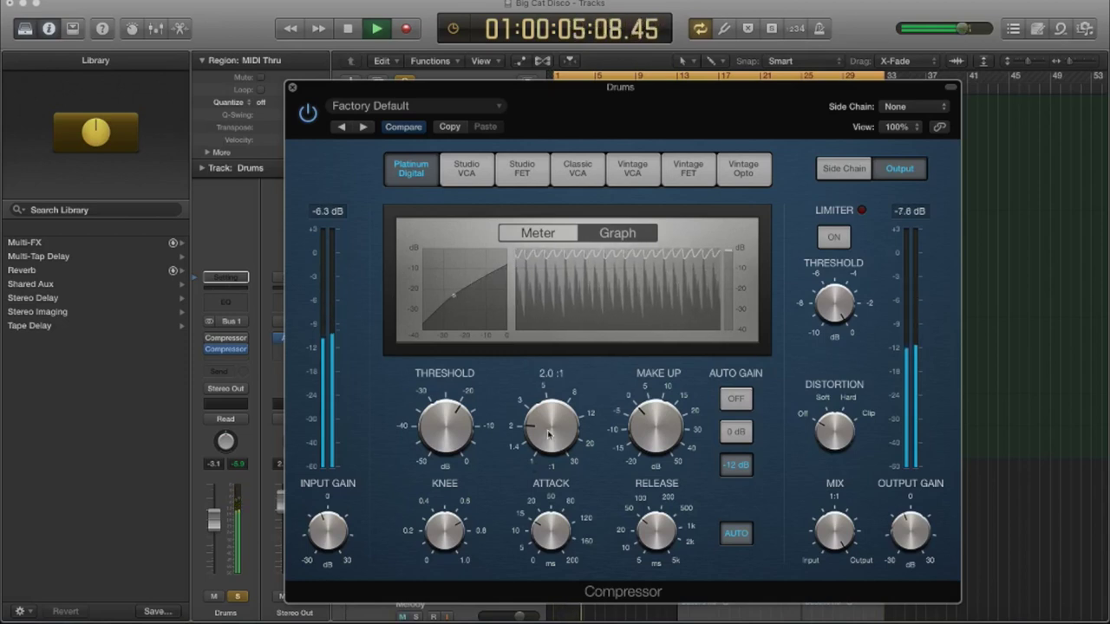
drag(549, 434, 528, 393)
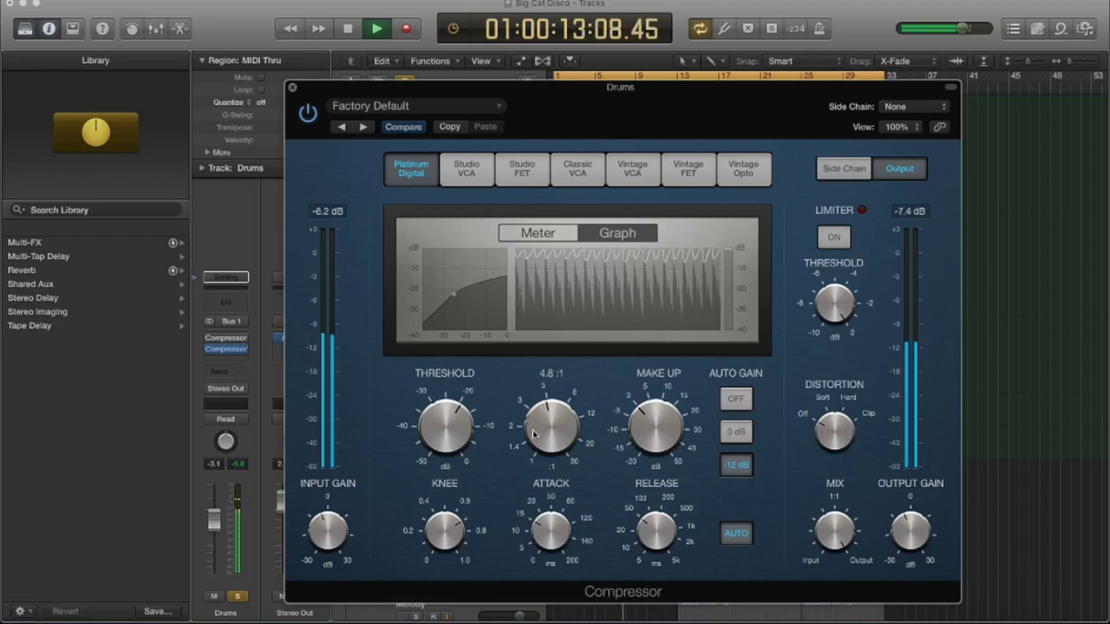
Raise the ratio through 8.4:1 to the 30:1 maximum, then stop playback
drag(533, 434, 530, 382)
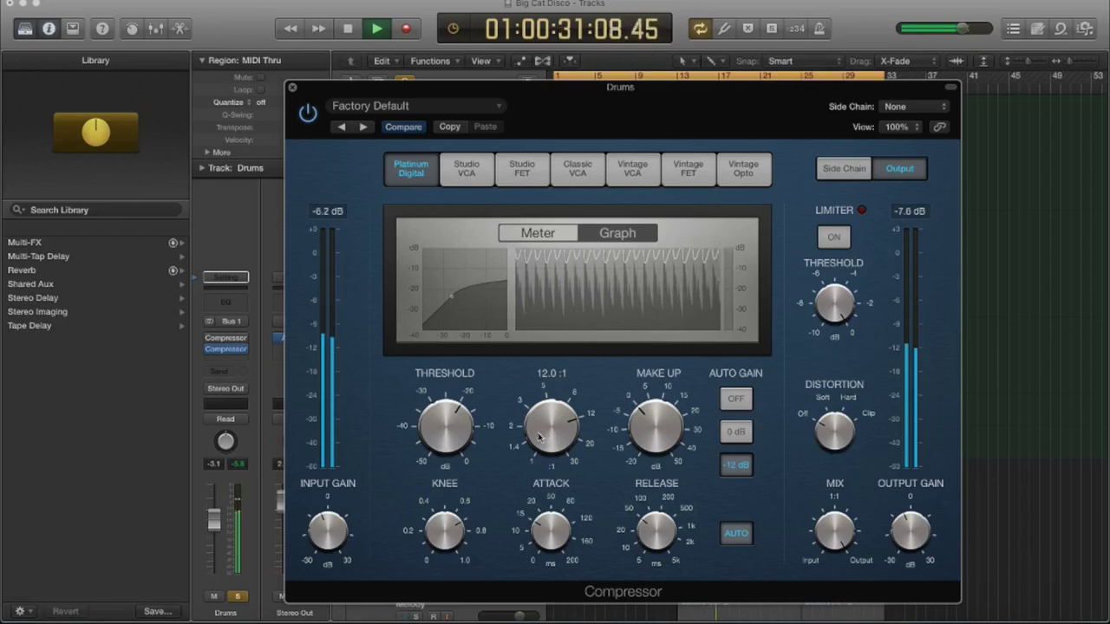
drag(539, 436, 547, 390)
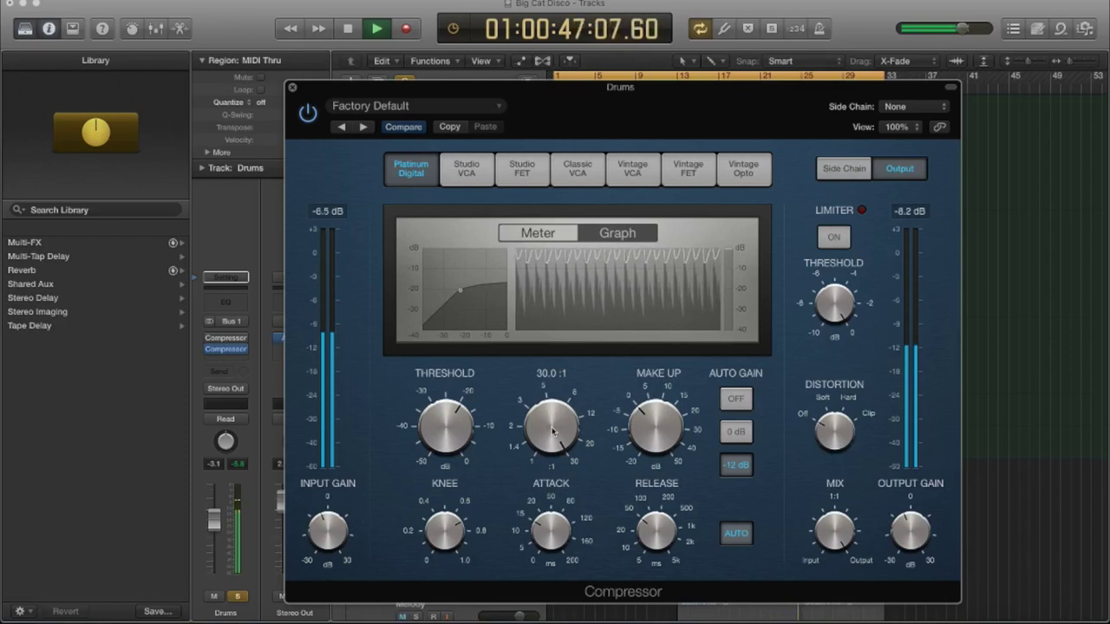
key(space)
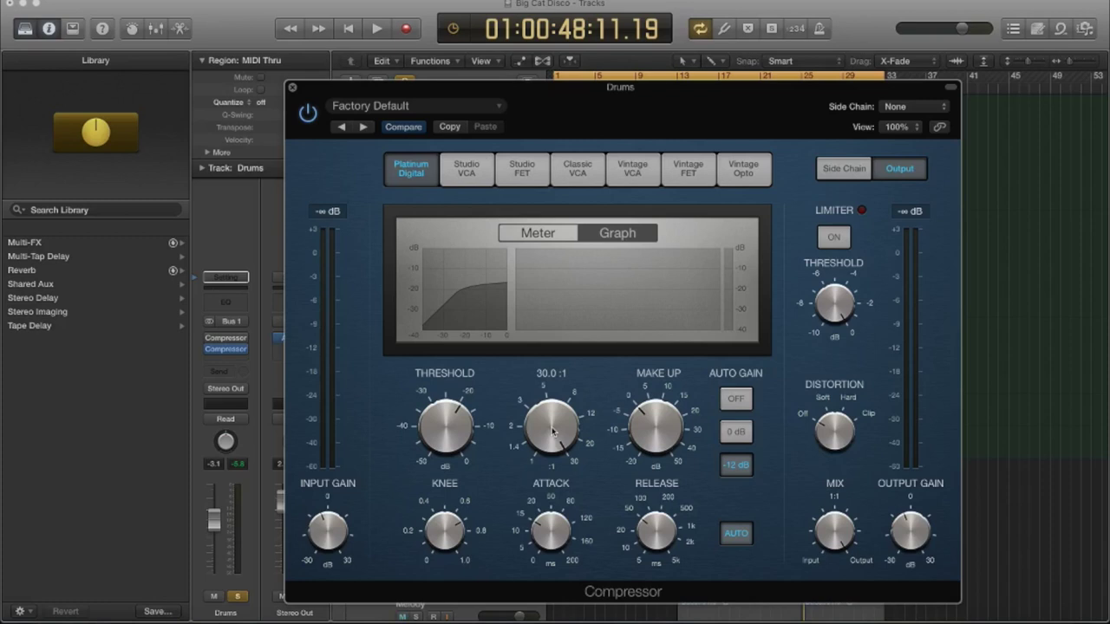
Lower the Drums compressor ratio from 30:1 to about 3.1:1
drag(552, 431, 568, 547)
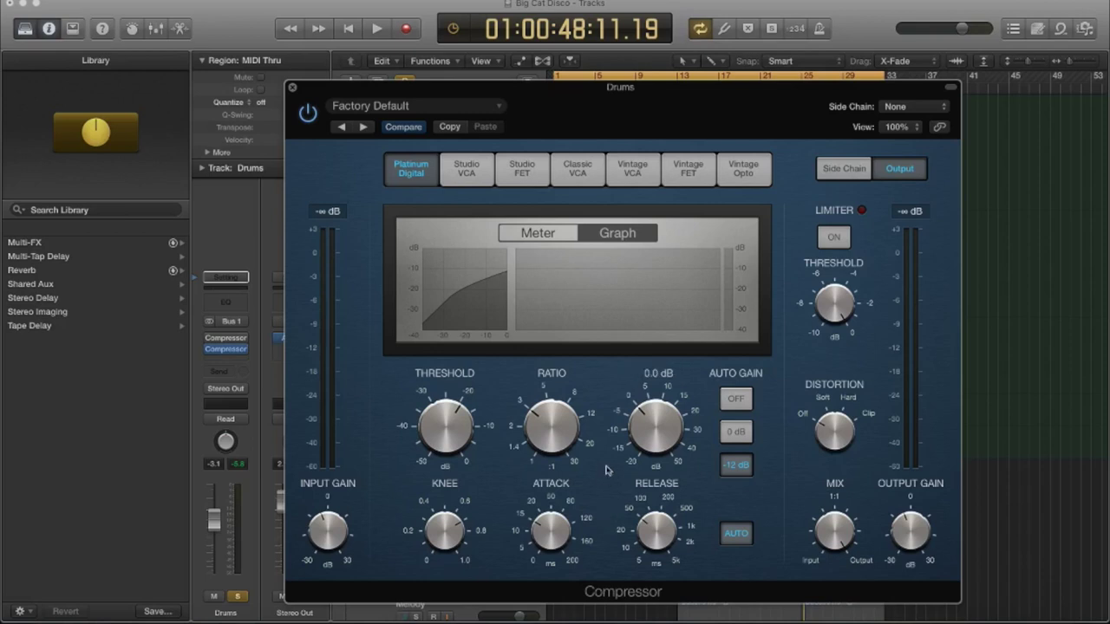
mouse_move(537, 411)
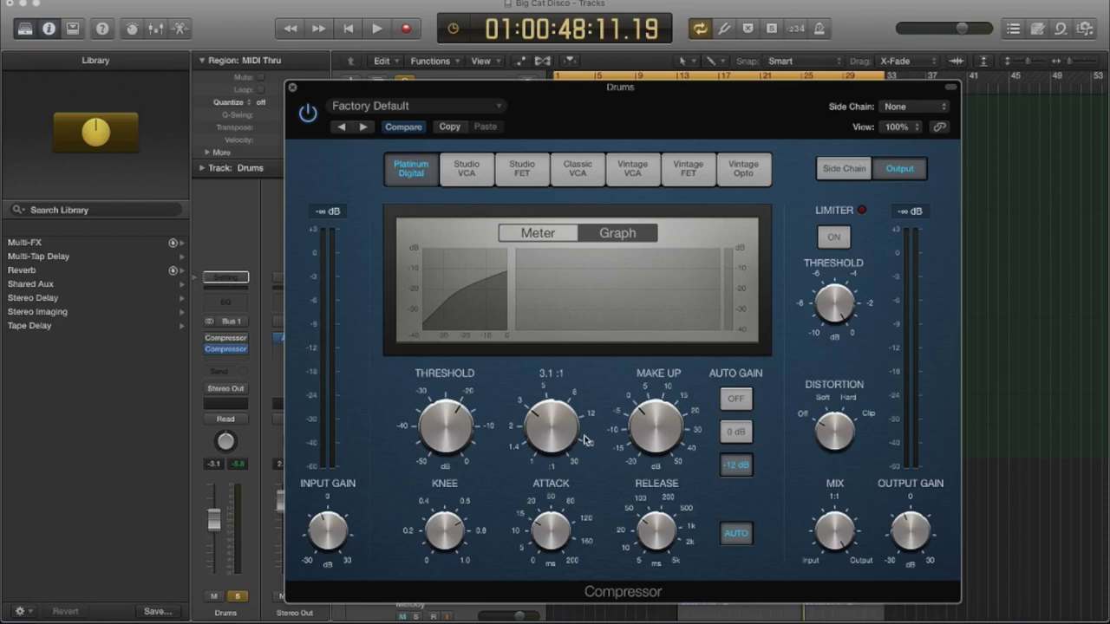
Switch the compressor display back to the needle Meter view
click(537, 233)
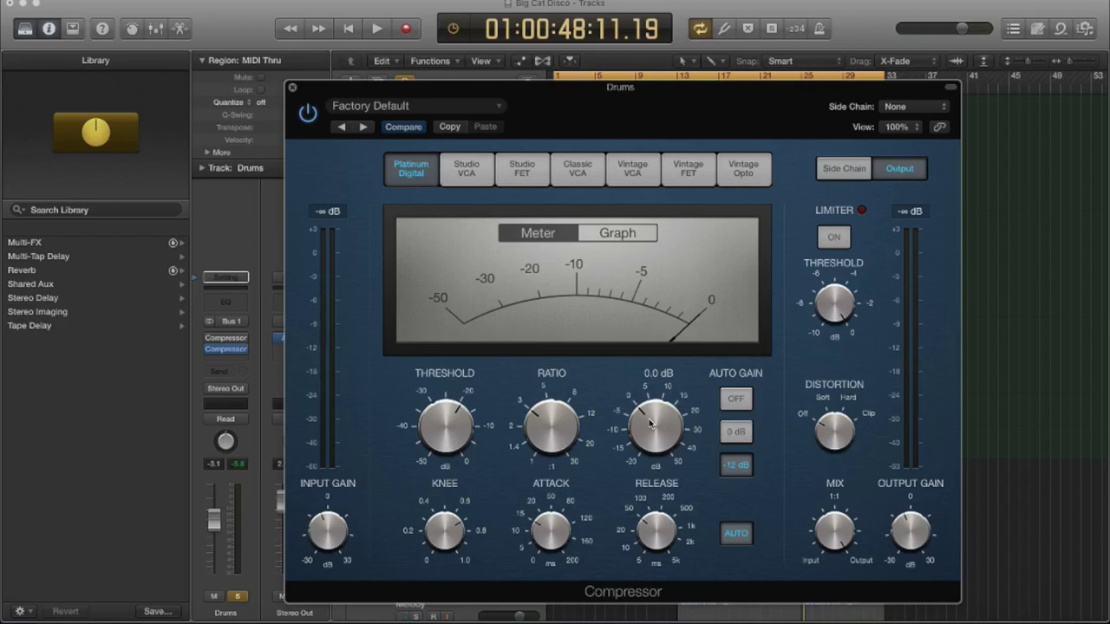
Mute the Melody track
key(ctrl+m)
Inspect the compressor's Make Up and Limiter Threshold knobs
mouse_move(657, 421)
mouse_move(852, 288)
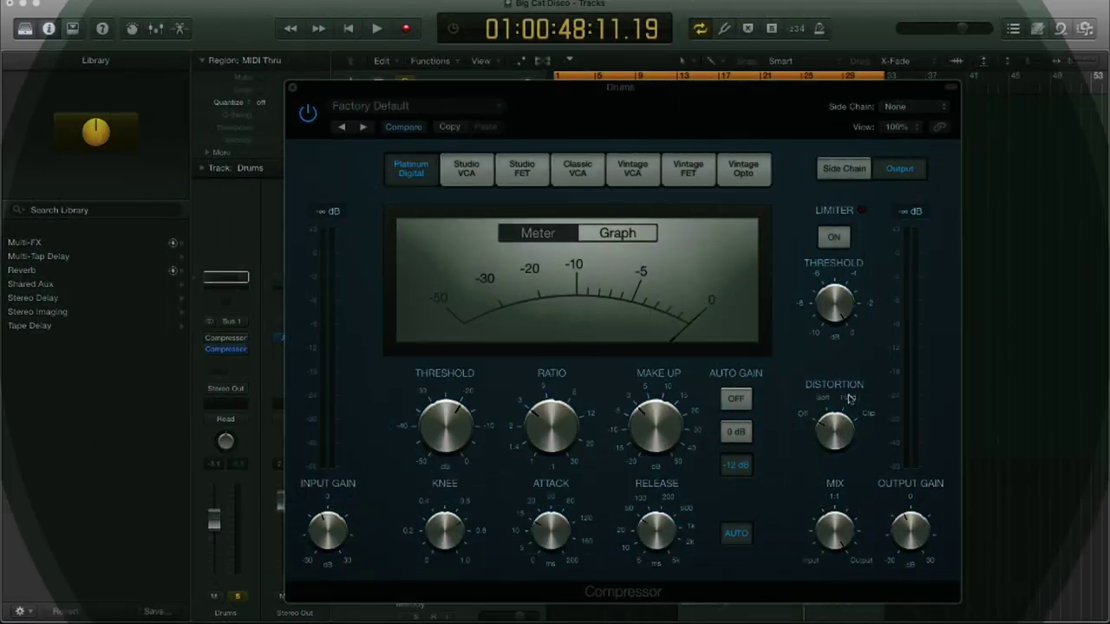